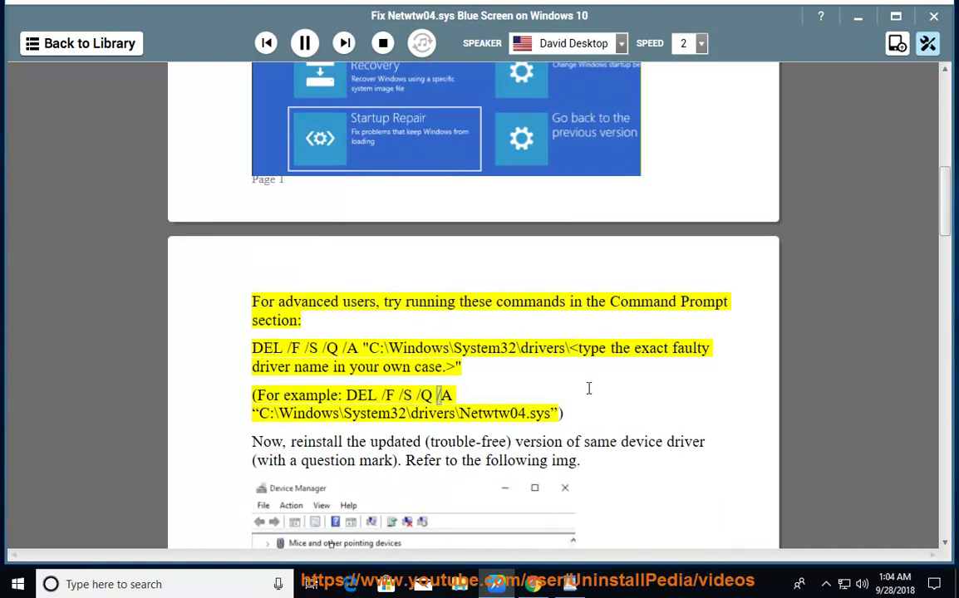
- Follow the speed-2 narration down to the example DEL command for Netwtw04.sys
scroll(589, 383, up, 2)
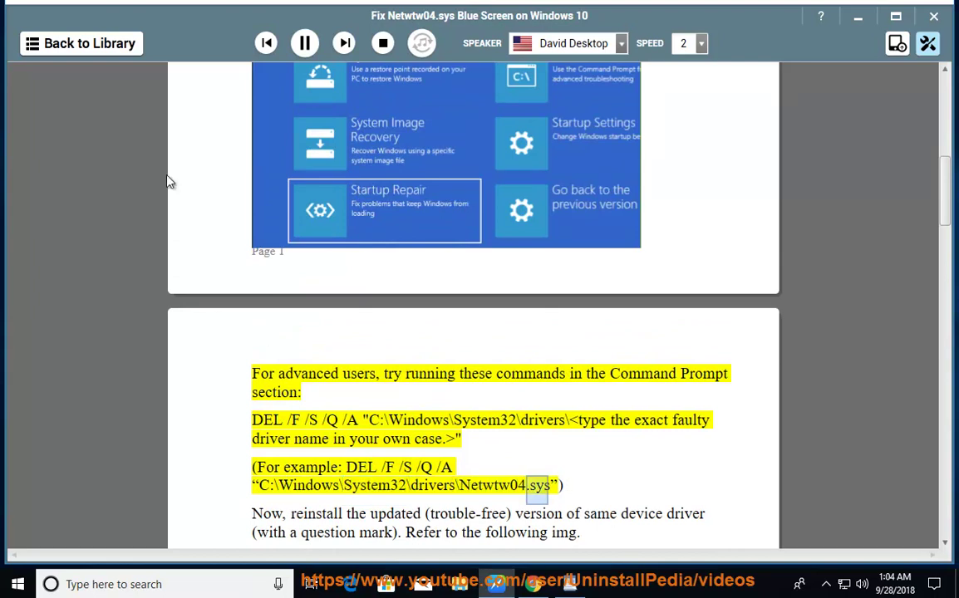
- Pause the narration, scroll around the driver-reinstall paragraph, then resume reading aloud
click(304, 43)
scroll(595, 343, up, 3)
scroll(595, 343, down, 2)
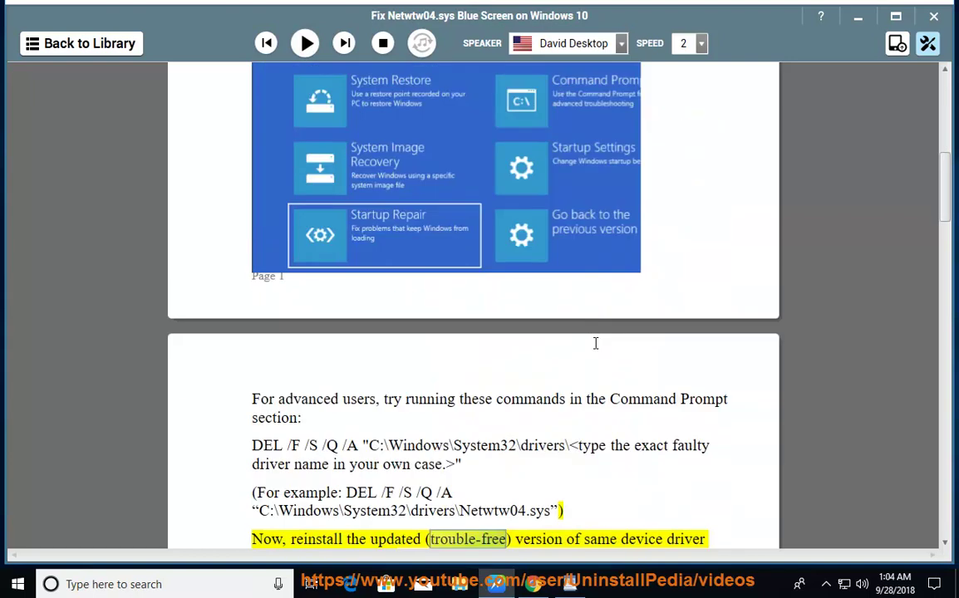
scroll(594, 344, up, 5)
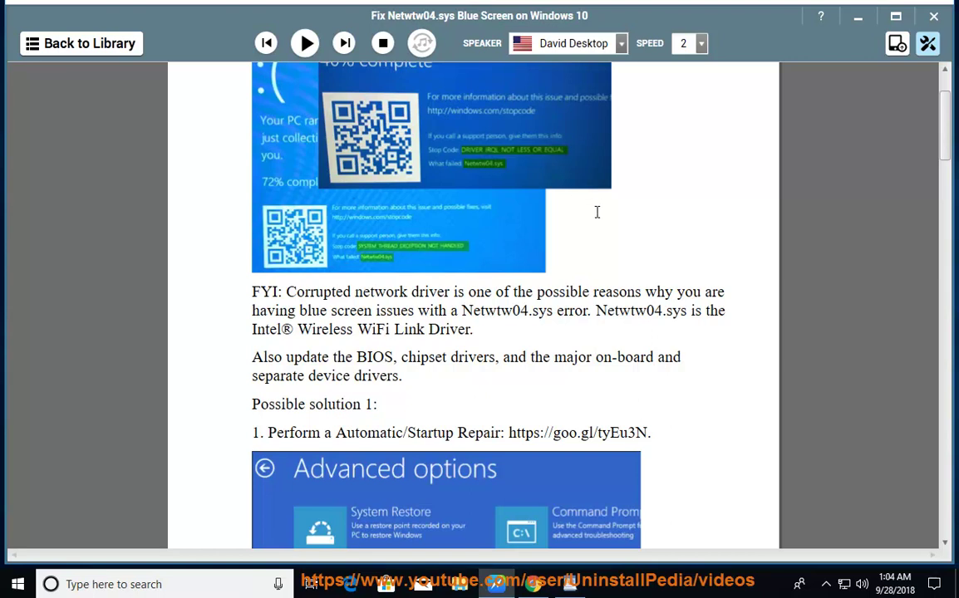
scroll(597, 212, down, 6)
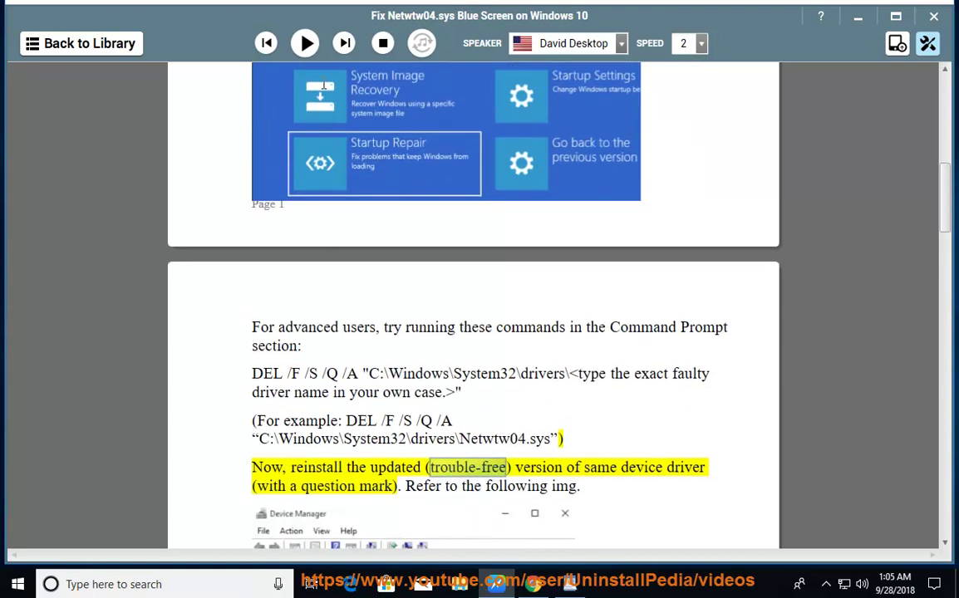
click(304, 43)
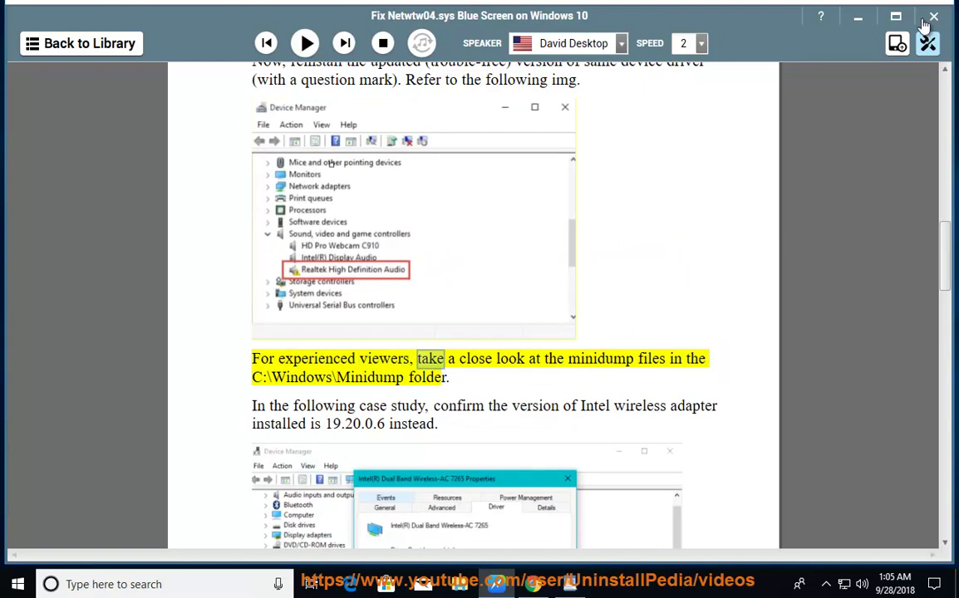
- Minimize the reader and open Device Manager via This PC > Manage
click(858, 17)
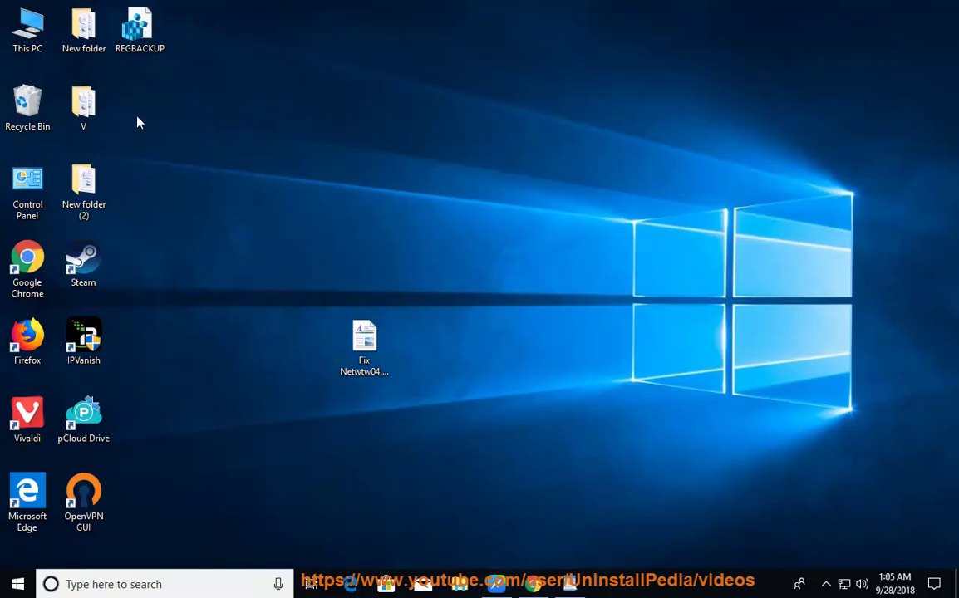
right_click(28, 33)
click(79, 73)
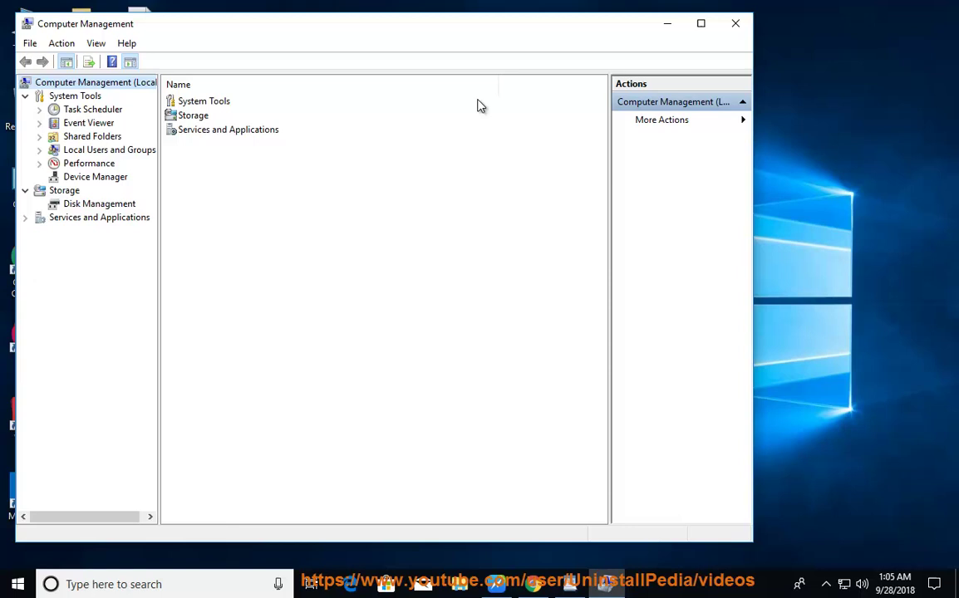
click(83, 178)
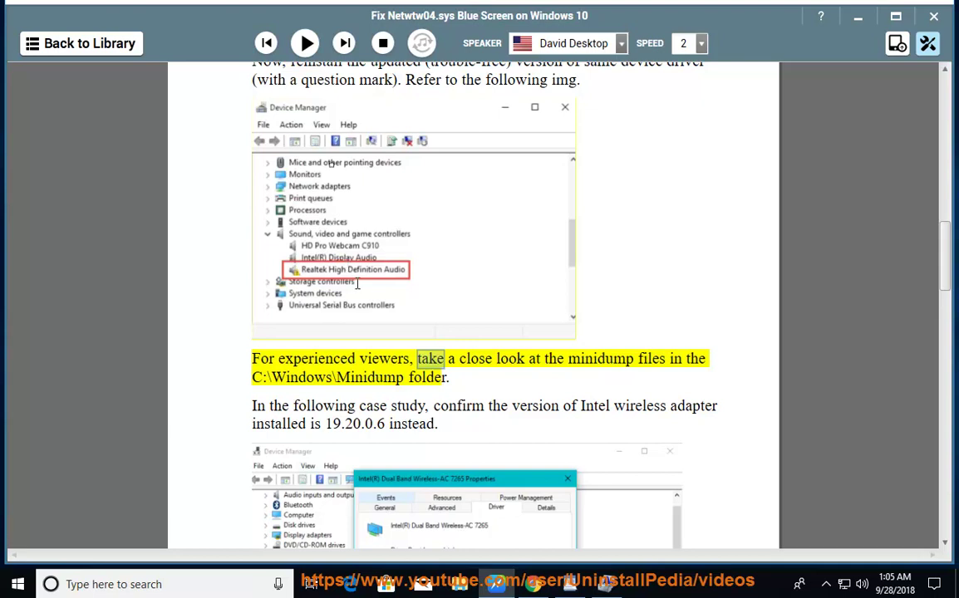
scroll(357, 284, up, 1)
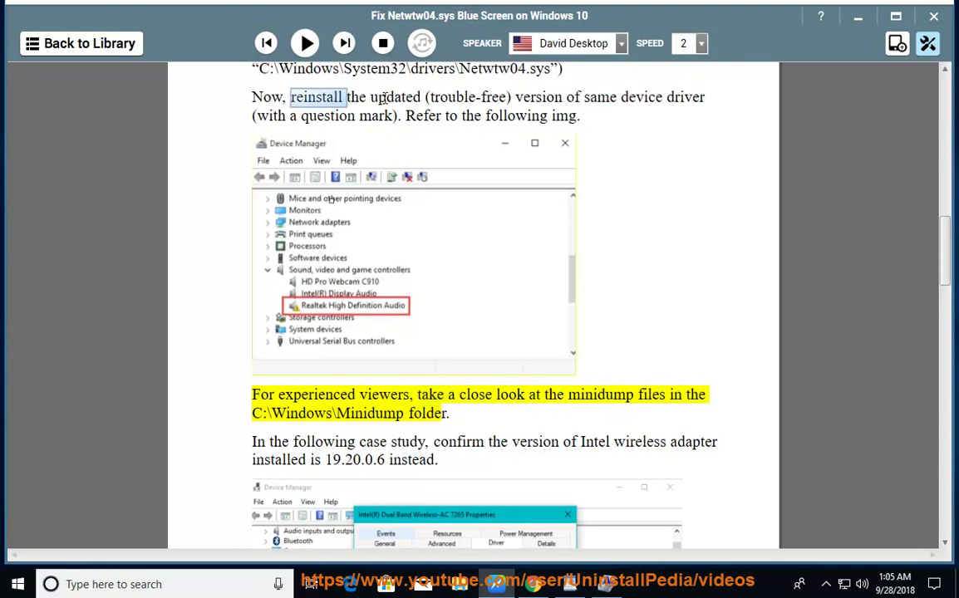
- Expand Mice and other pointing devices, check VMware Pointing Device's menu, then resume narration
click(859, 19)
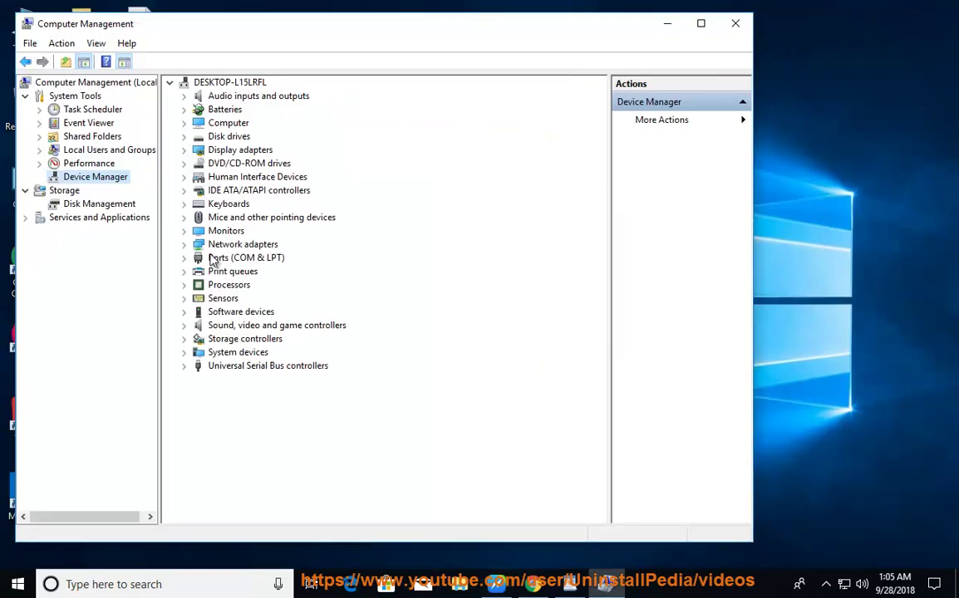
click(183, 217)
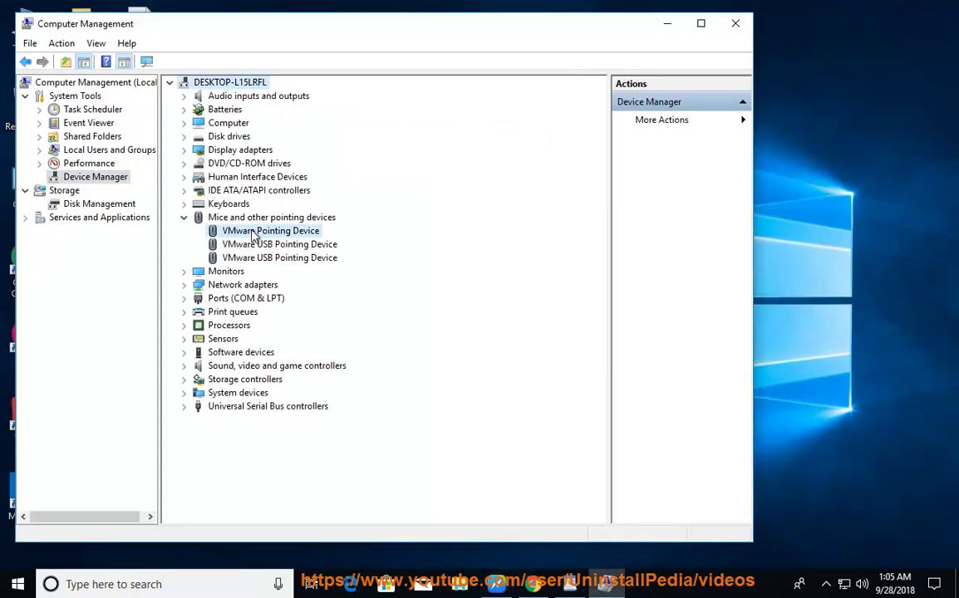
right_click(253, 232)
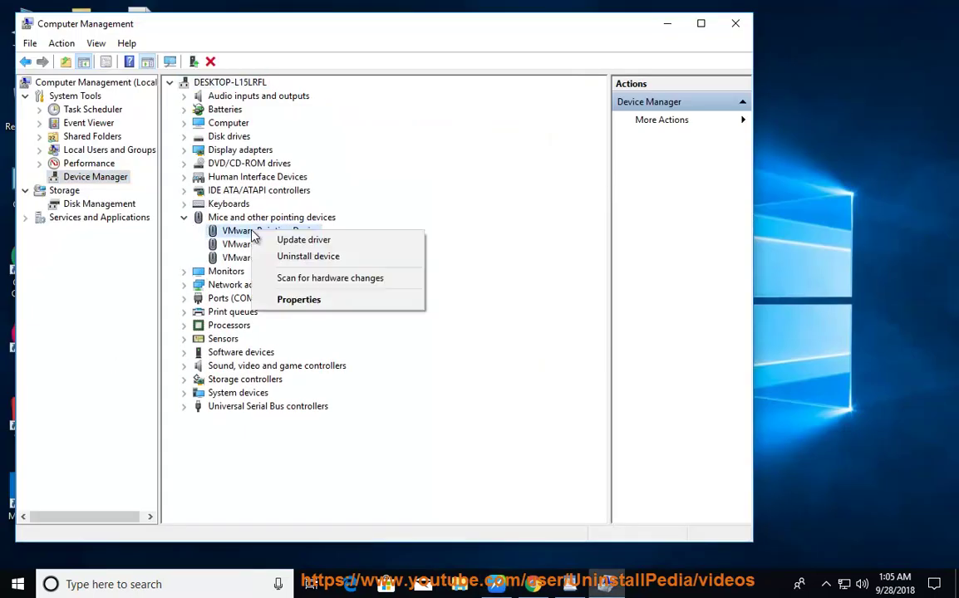
click(507, 490)
click(494, 586)
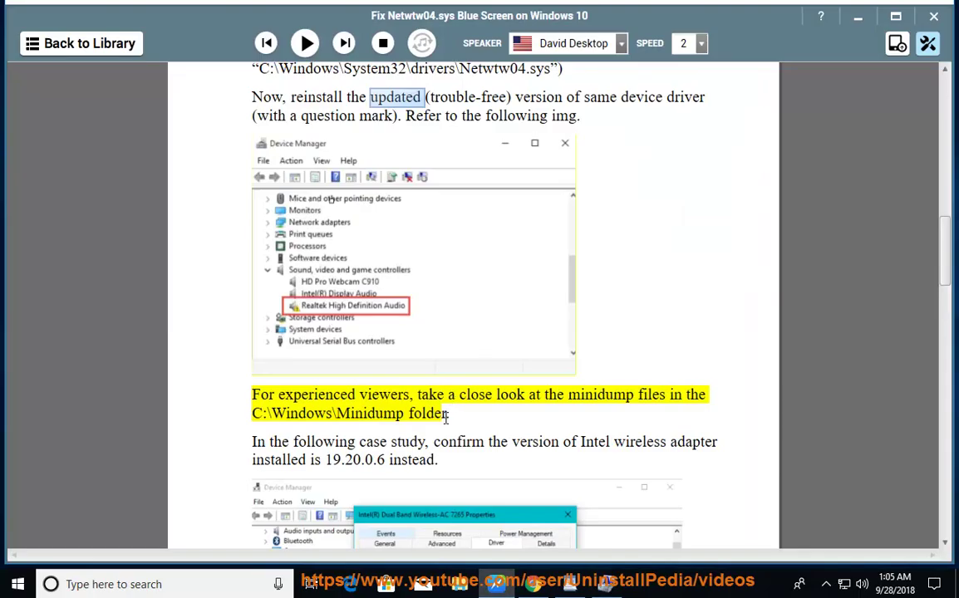
click(305, 43)
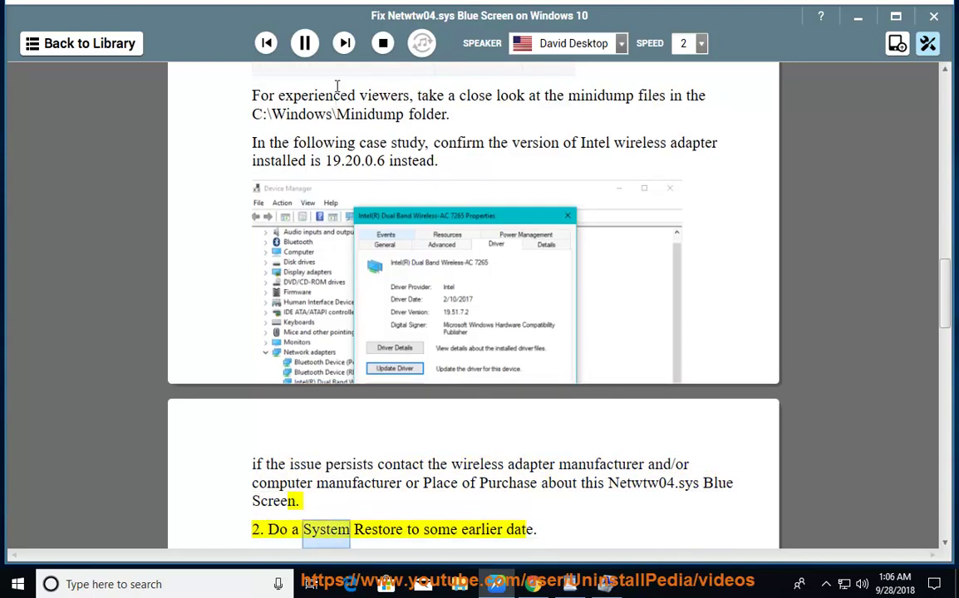
- Pause narration at step 2, 'Do a System Restore to some earlier date.'
click(304, 43)
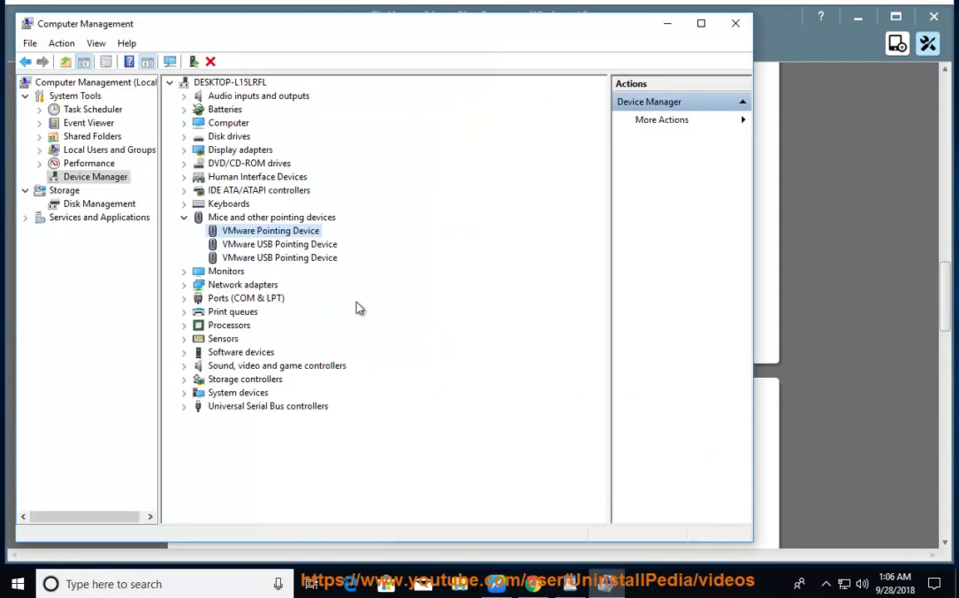
- View the VMware Pointing Device's driver version 12.5.7.0 in its Properties, then close it
right_click(270, 231)
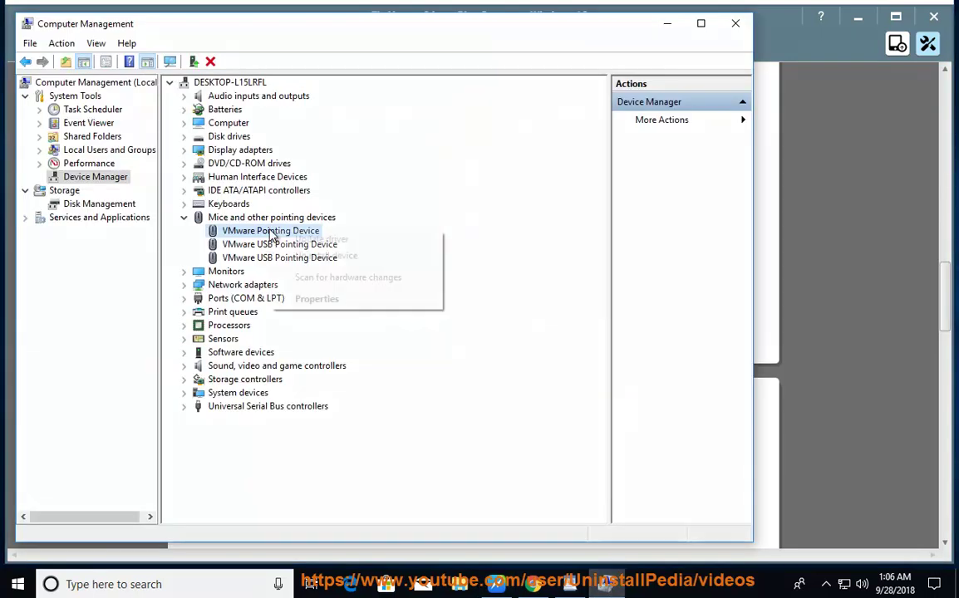
click(294, 300)
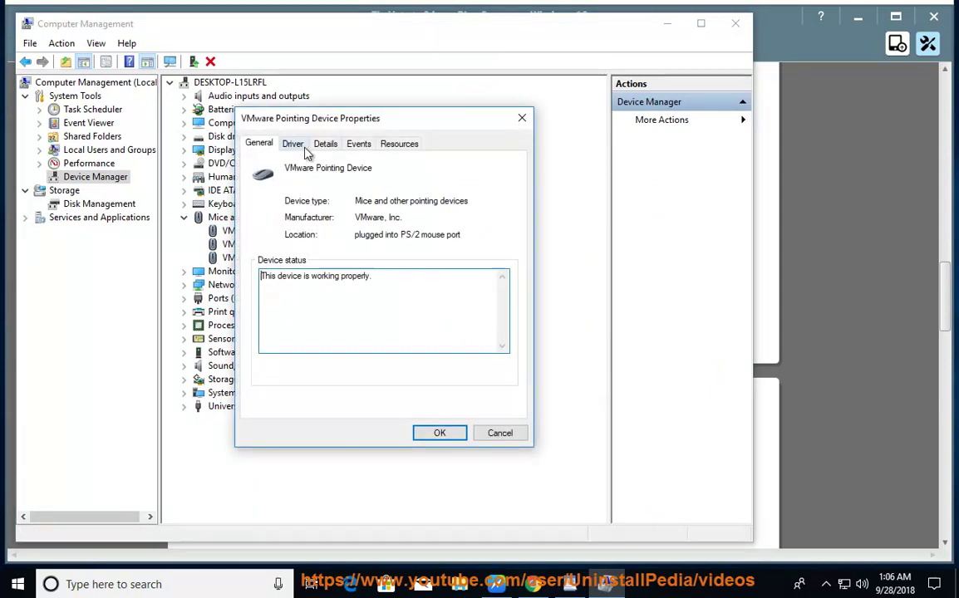
click(292, 144)
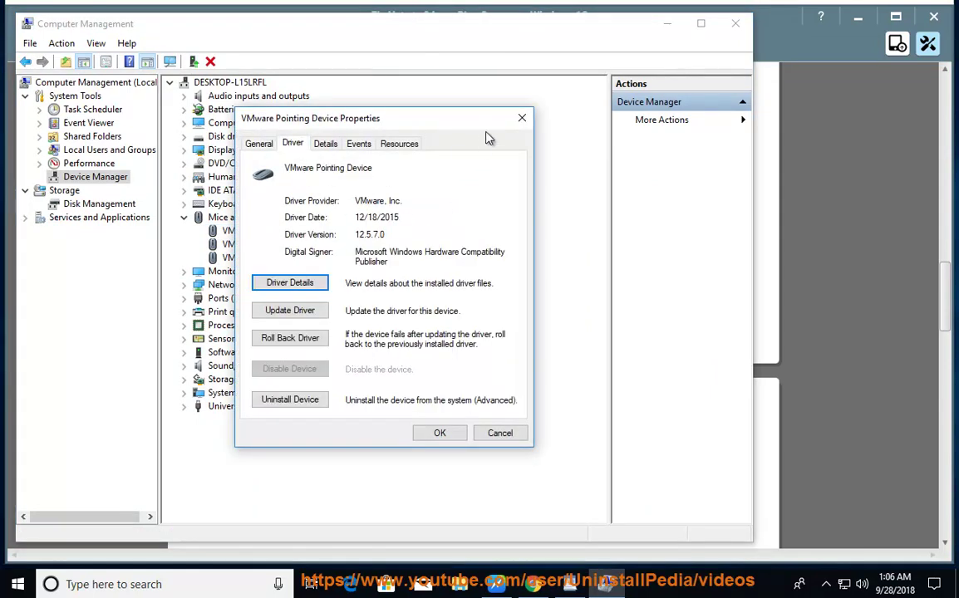
click(521, 119)
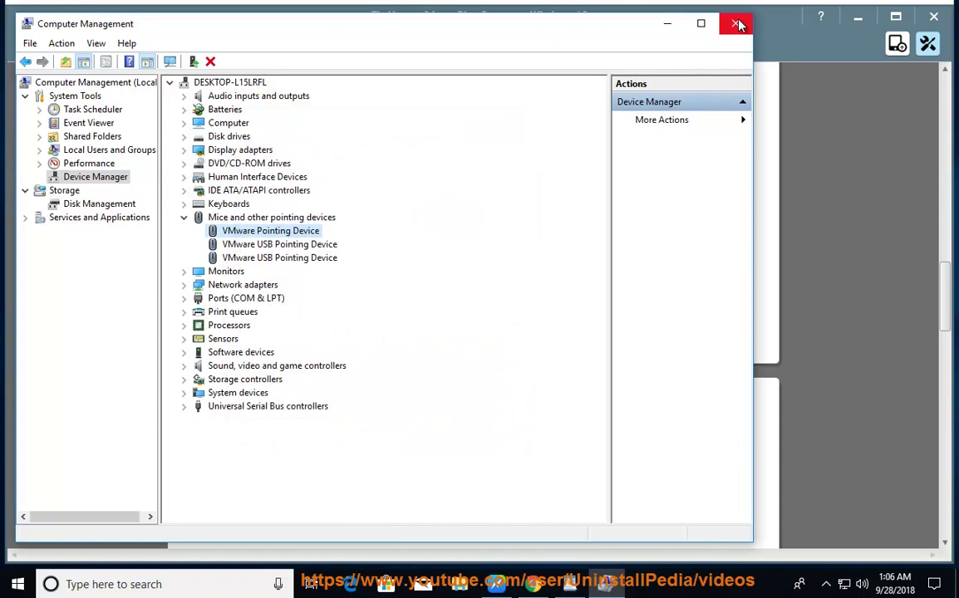
- Minimize Computer Management and select the word 'Restore' in the reader document
click(667, 24)
click(414, 510)
double_click(360, 512)
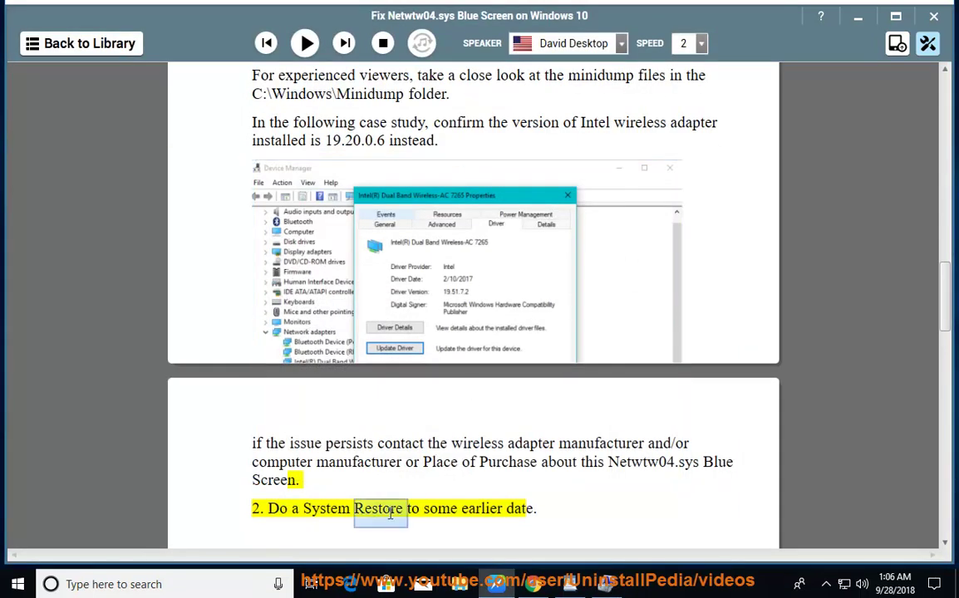
- Go to the Recovery page under Settings > Update & Security
click(18, 584)
click(18, 515)
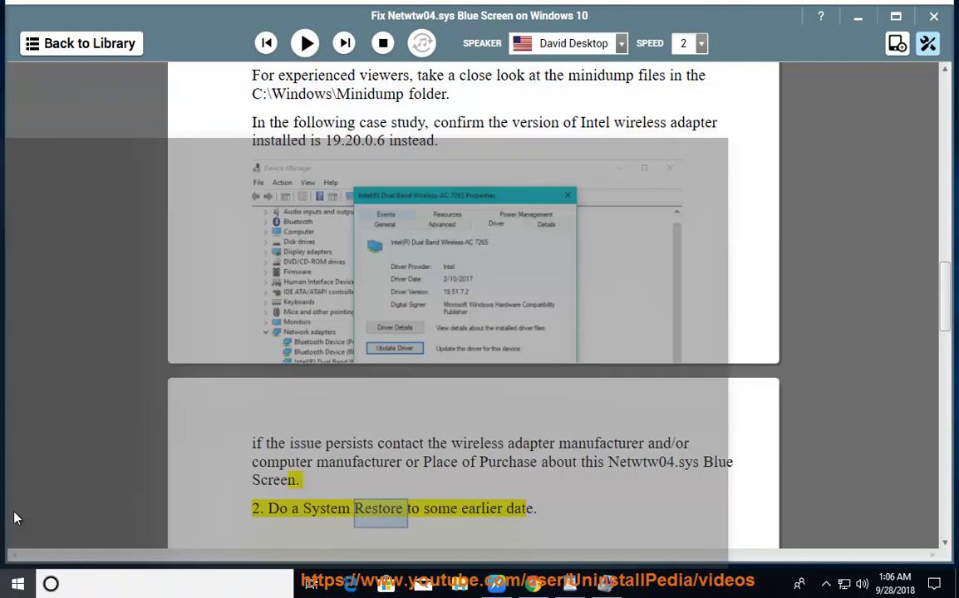
scroll(402, 500, down, 3)
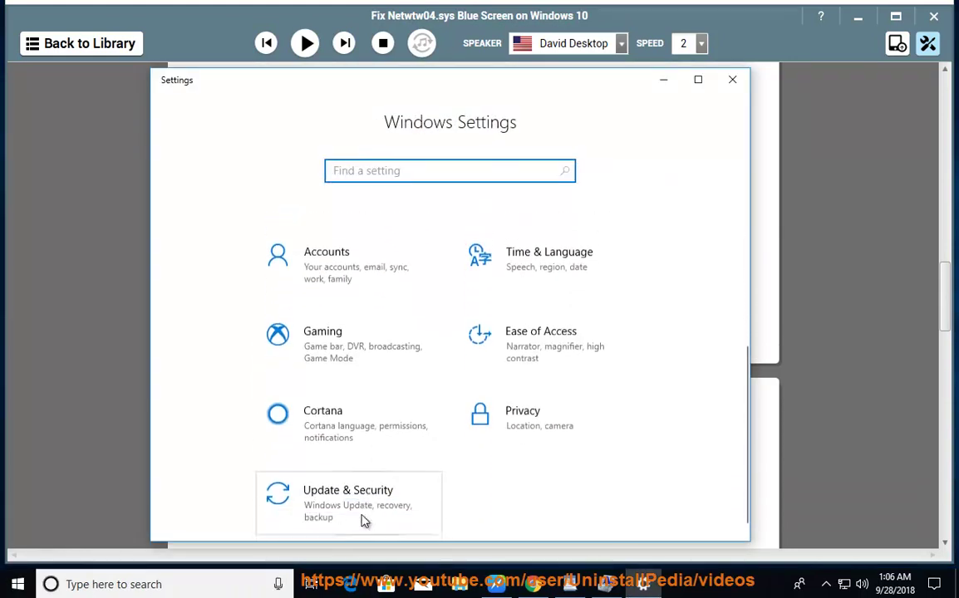
click(364, 502)
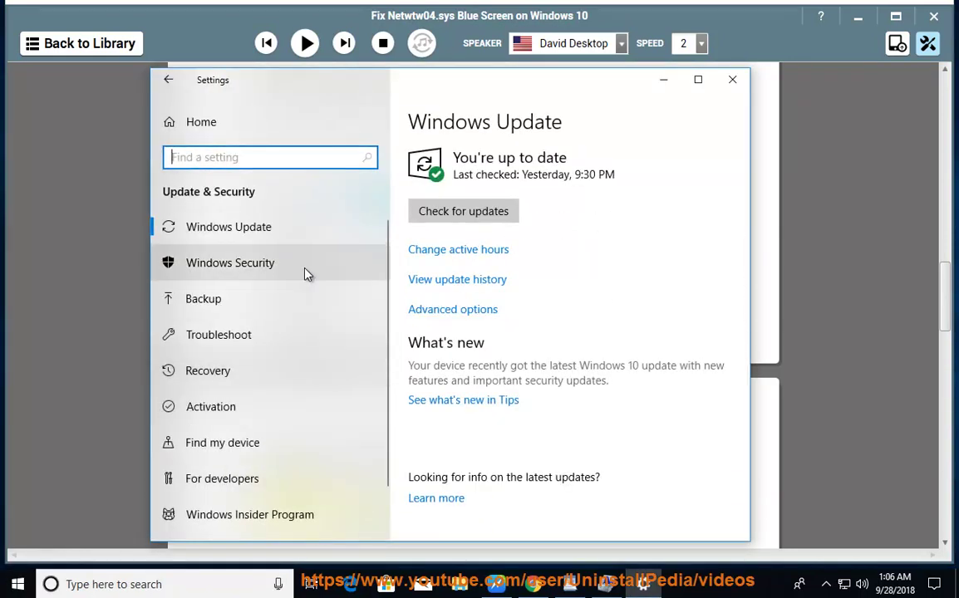
click(272, 379)
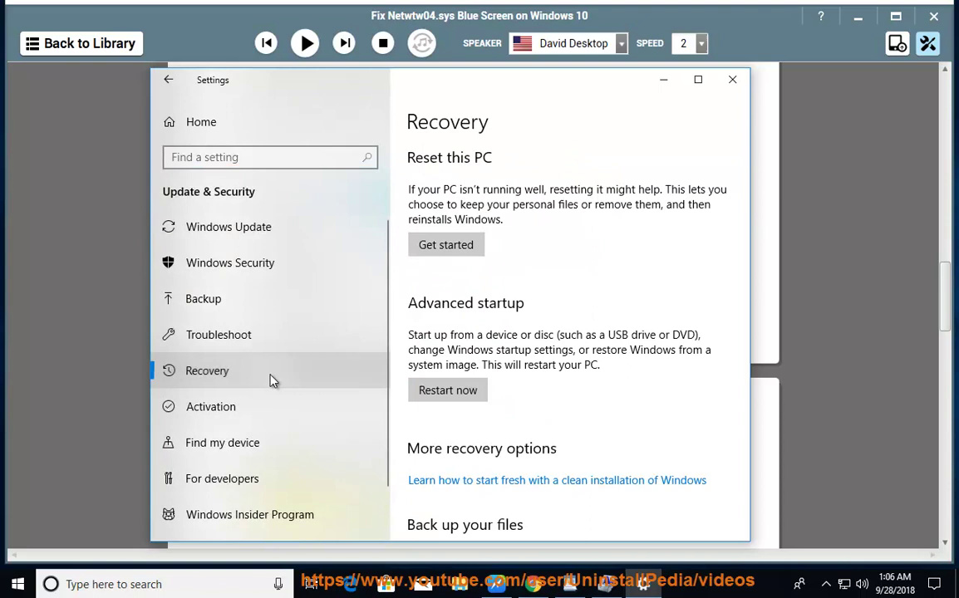
- Preview Reset this PC, cancel it, close Settings, and resume narration
click(441, 246)
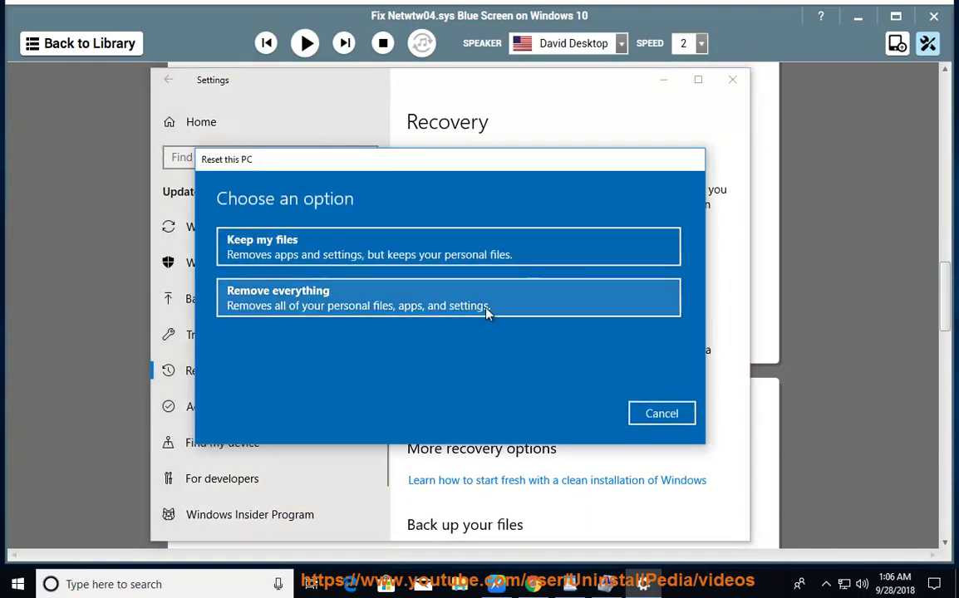
click(650, 417)
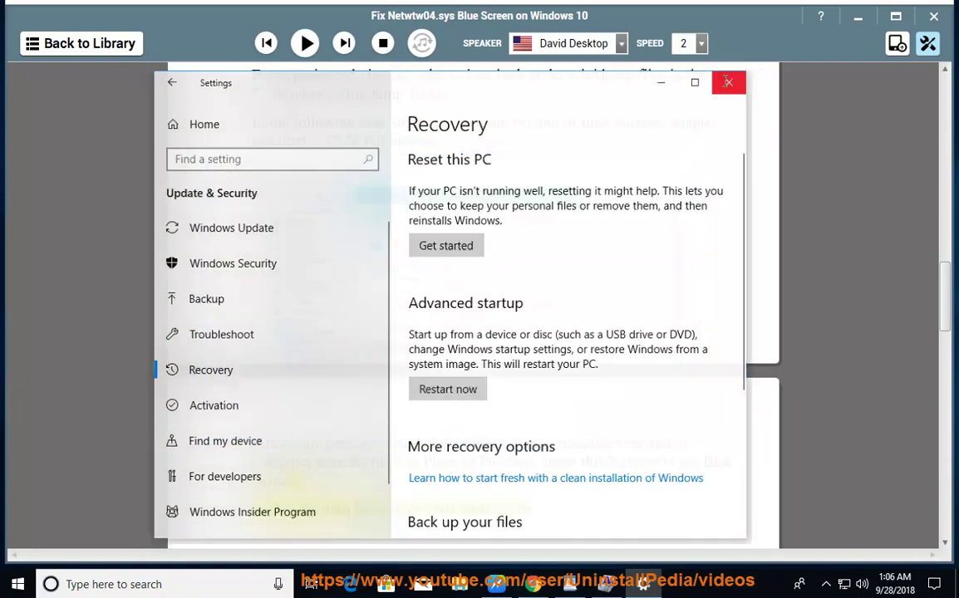
click(732, 79)
click(304, 43)
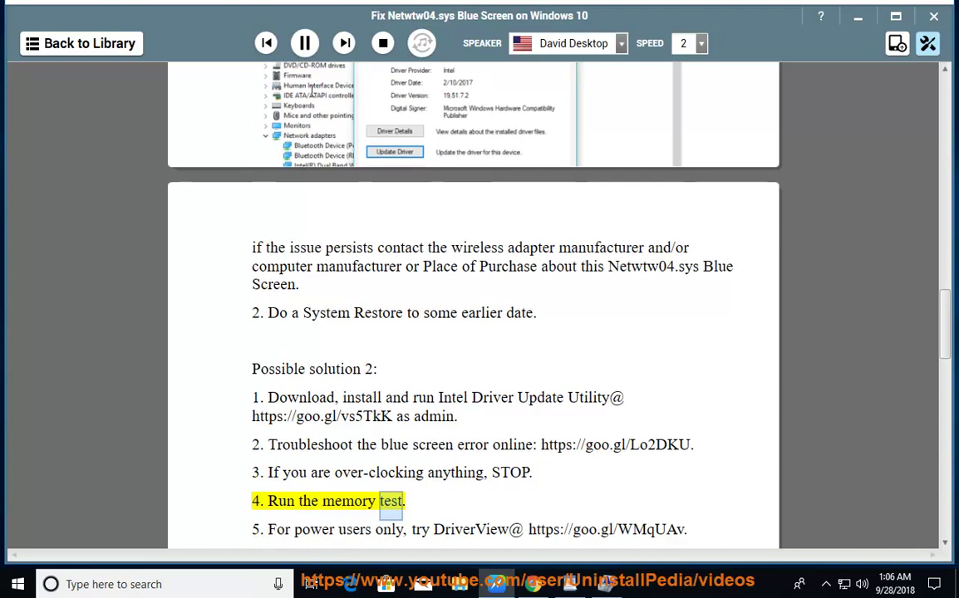
- Pause narration at '4. Run the memory test.' and place the reading position on 'memory'
click(305, 43)
click(349, 501)
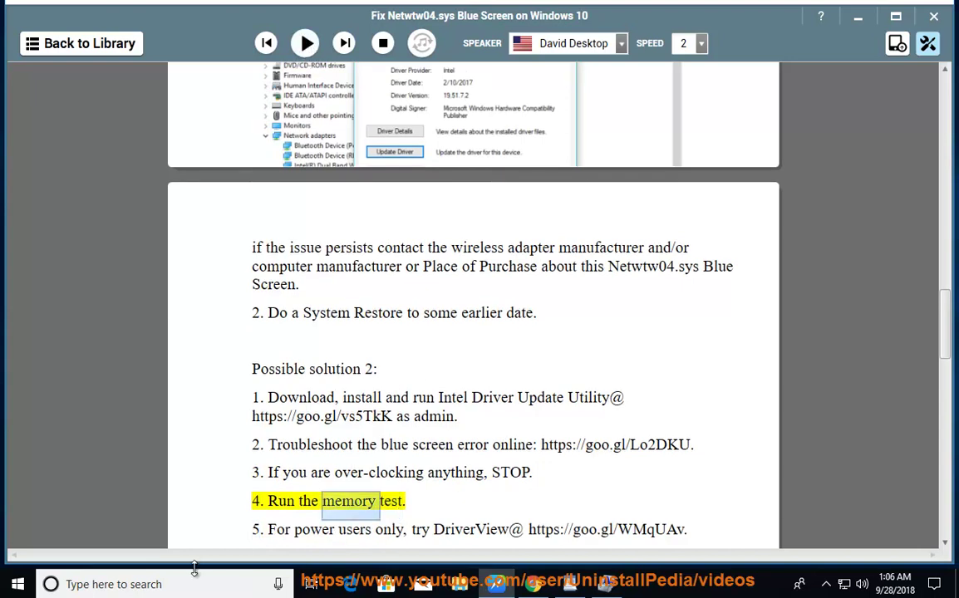
- Search 'MEM', launch Windows Memory Diagnostic and cancel it, then resume narration
click(179, 584)
text(MEM)
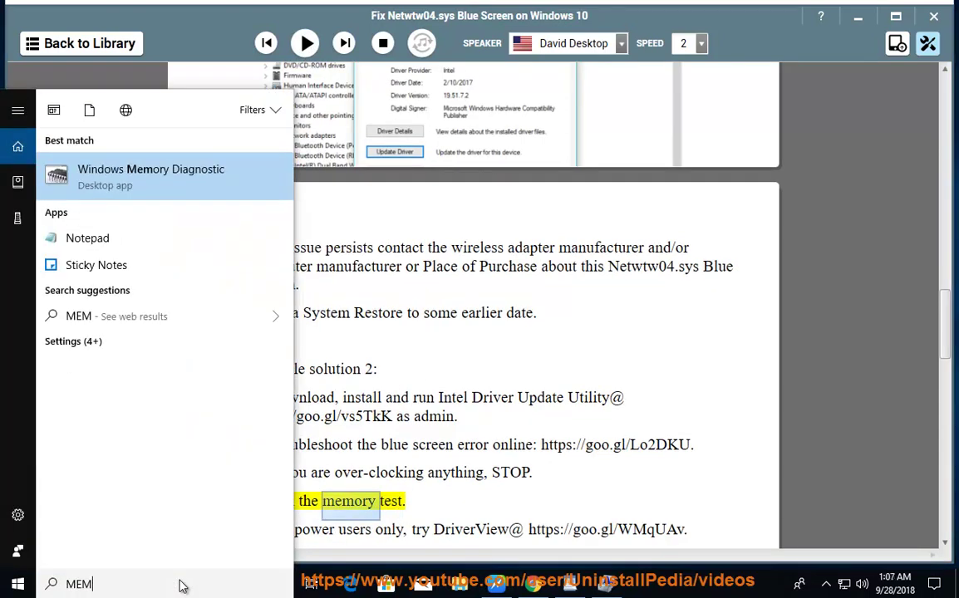
click(205, 186)
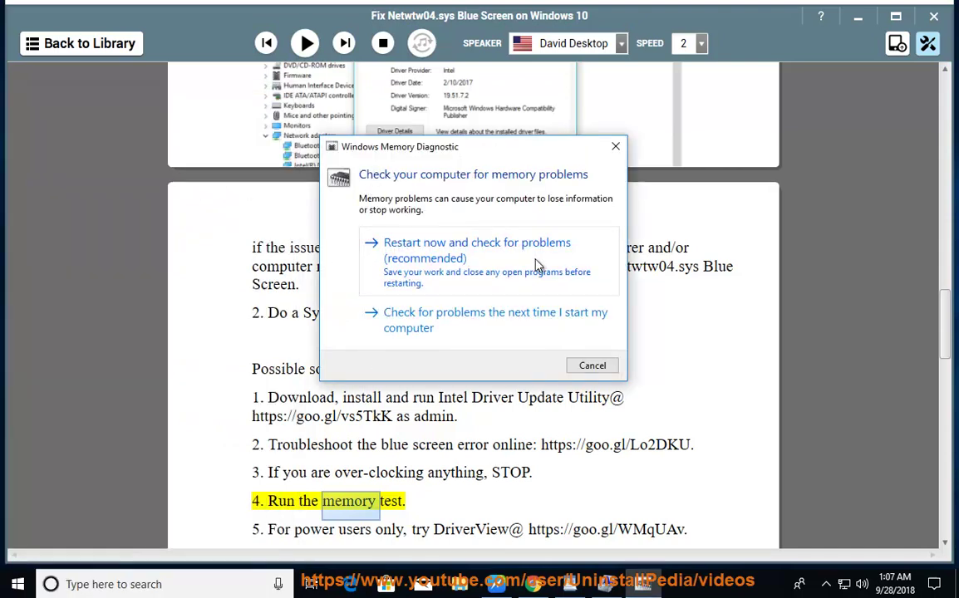
click(590, 366)
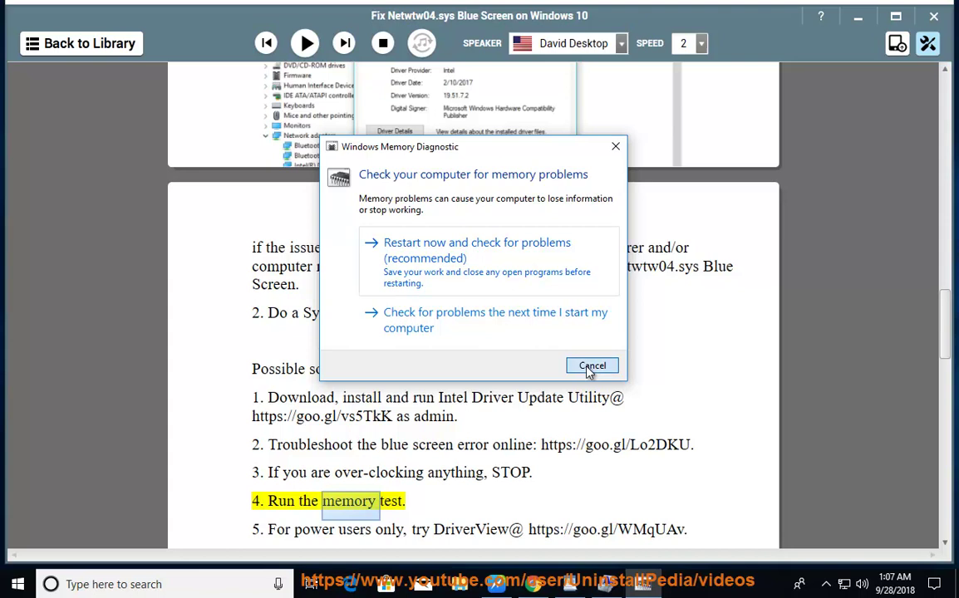
click(305, 44)
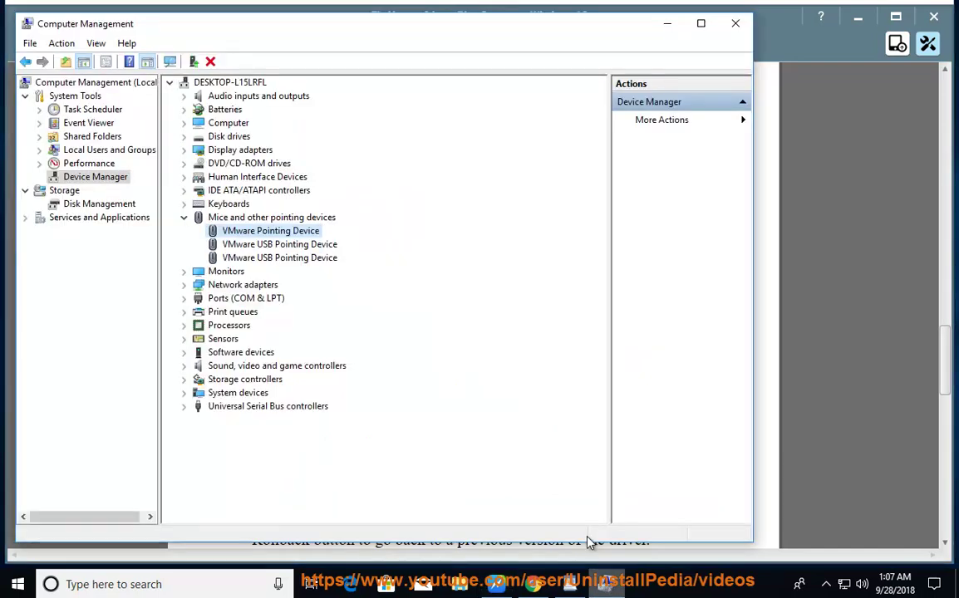
- Expand Network adapters, select the Intel(R) 82574L adapter, and select 'Rollback' in the guide
click(185, 219)
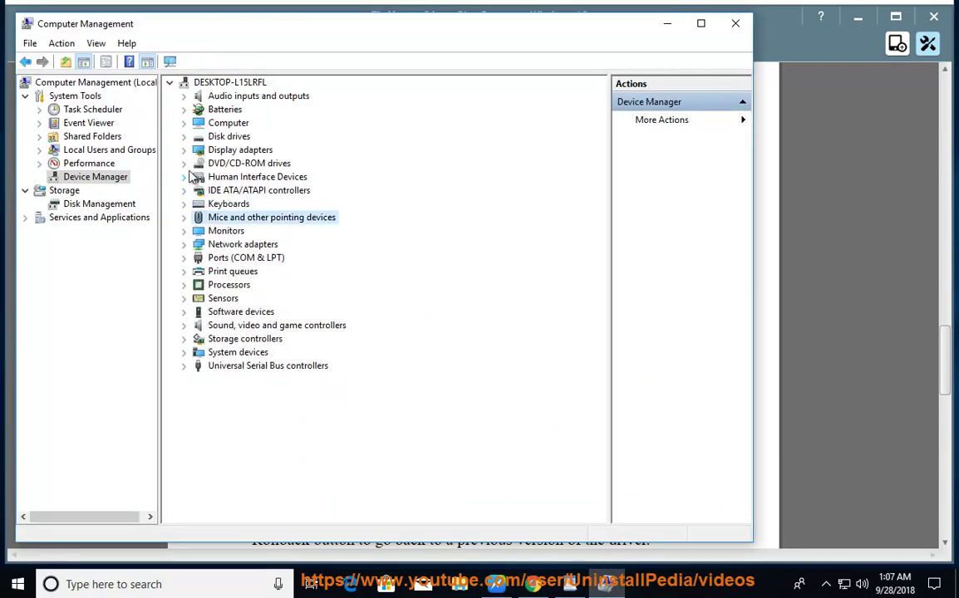
click(185, 245)
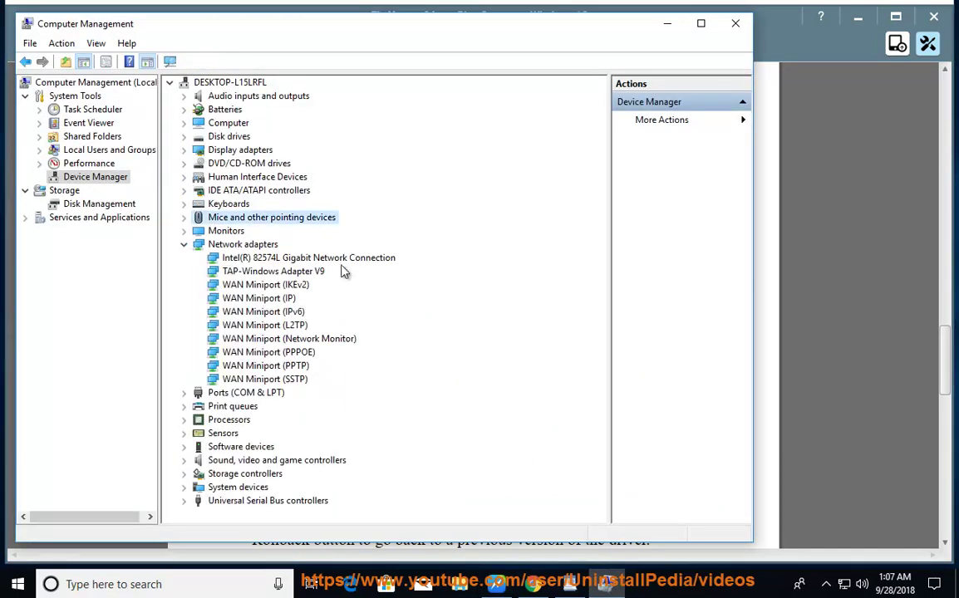
click(280, 259)
click(756, 295)
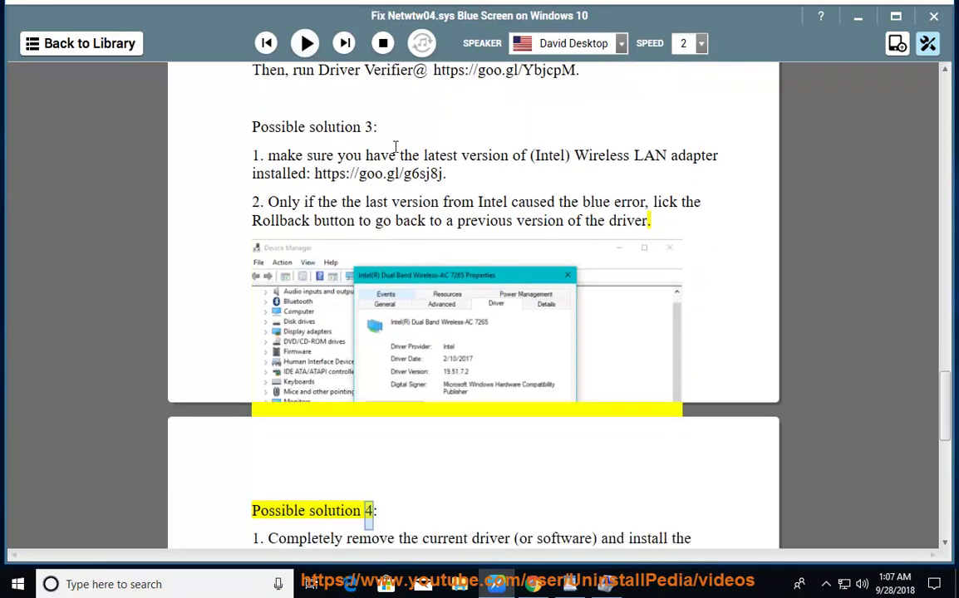
double_click(279, 220)
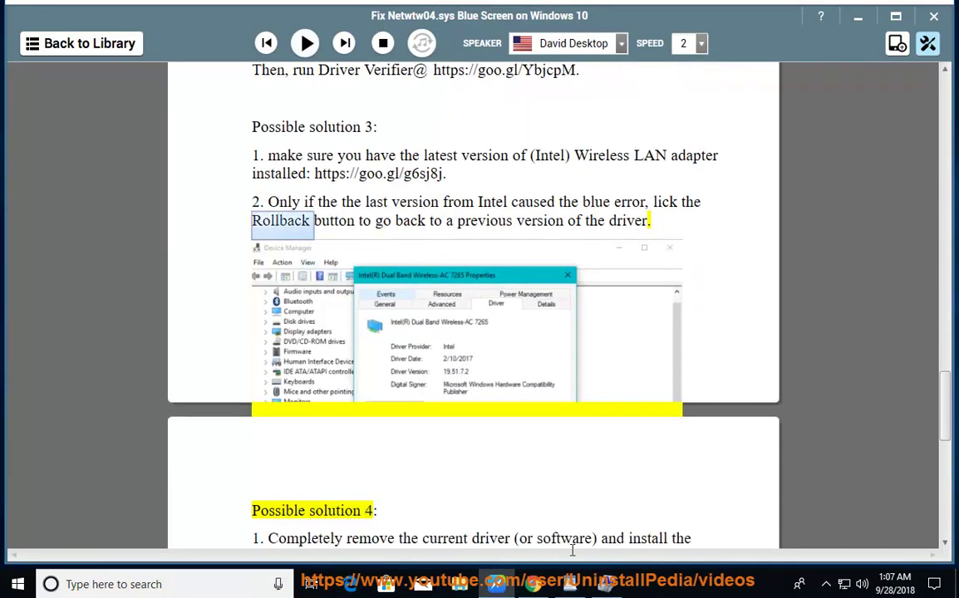
- Show the Intel 82574L adapter's Driver tab, version 12.15.22.6
click(606, 584)
right_click(310, 260)
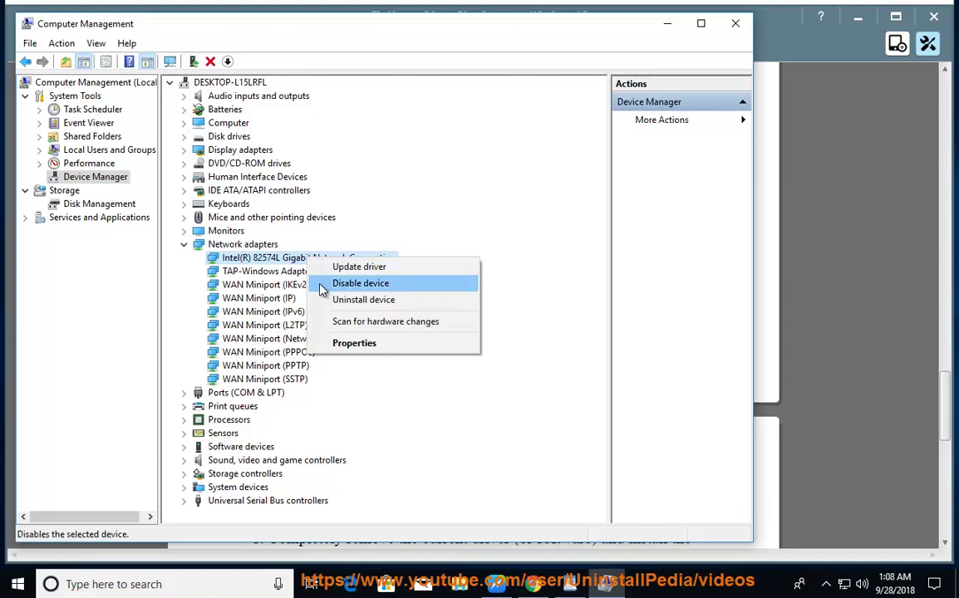
click(349, 344)
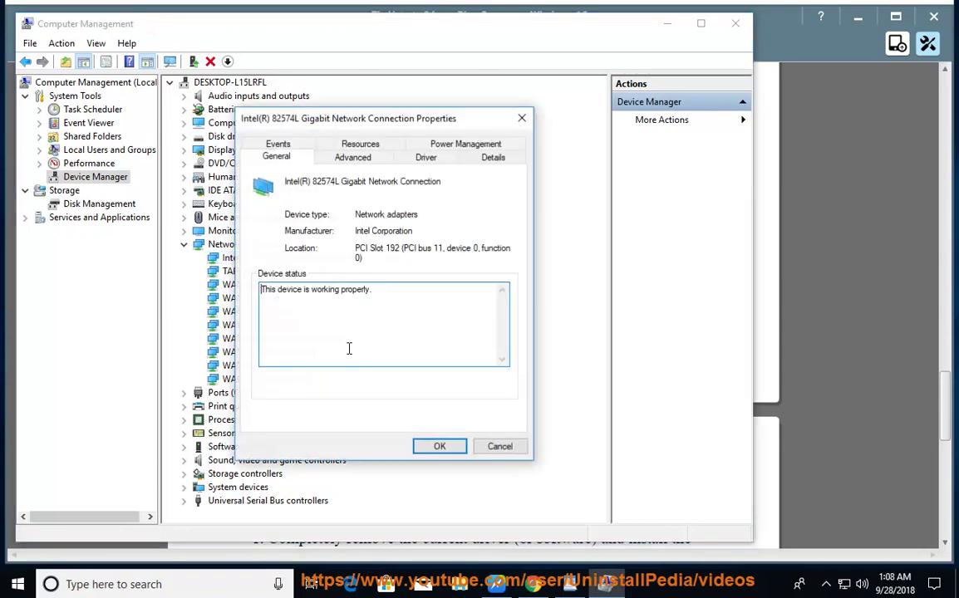
click(426, 158)
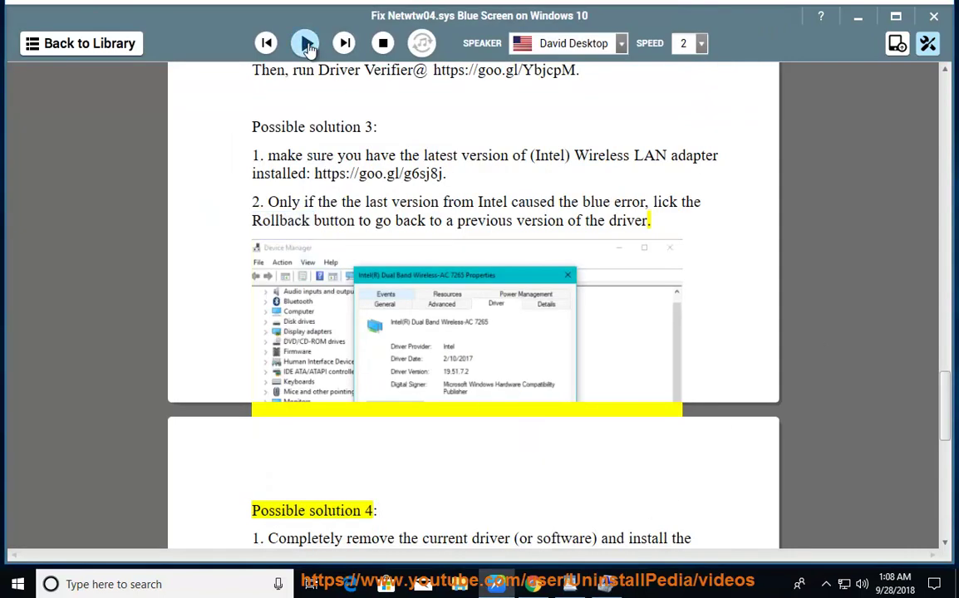
- Resume narration into Possible solution 4's remove-and-reinstall-driver step
click(306, 43)
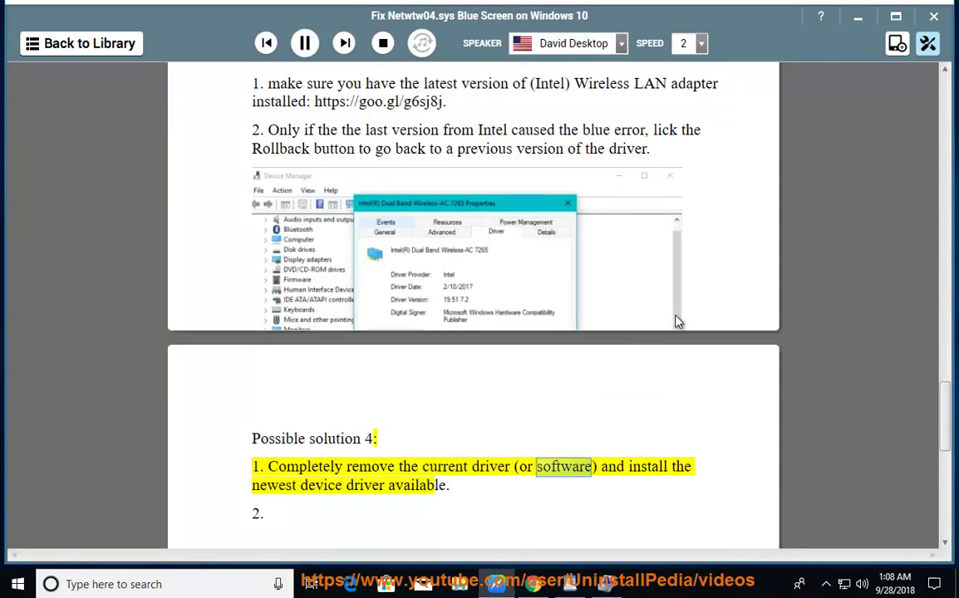